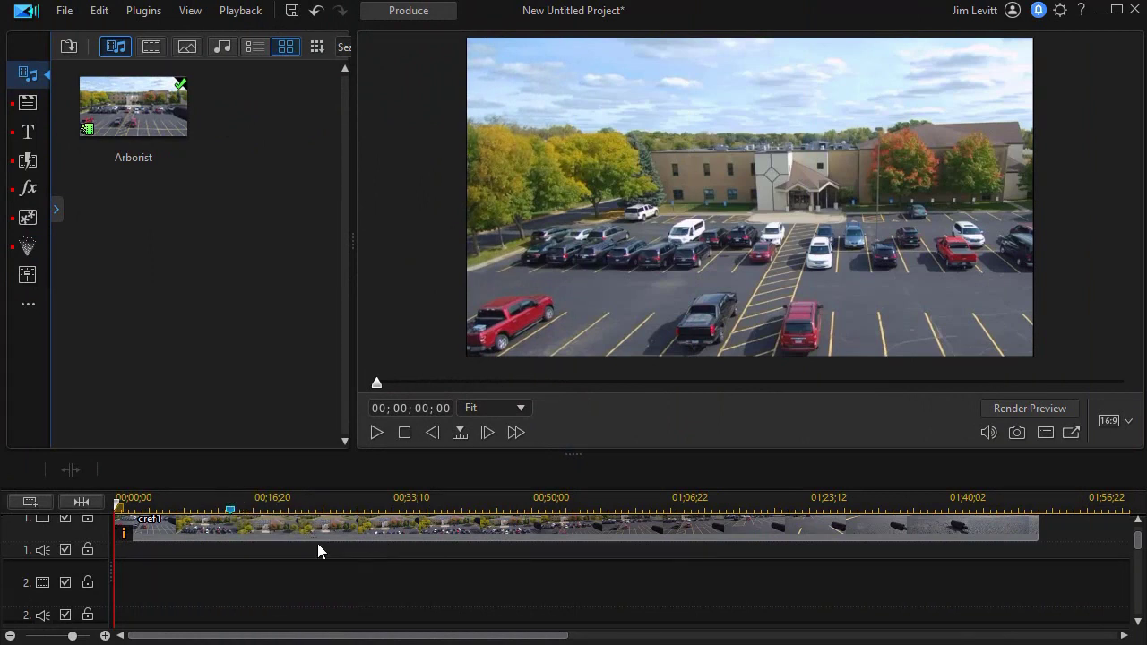
- Copy the cref1 drone clip onto video track 2 and set the playhead to 00;00;14;00
click(279, 524)
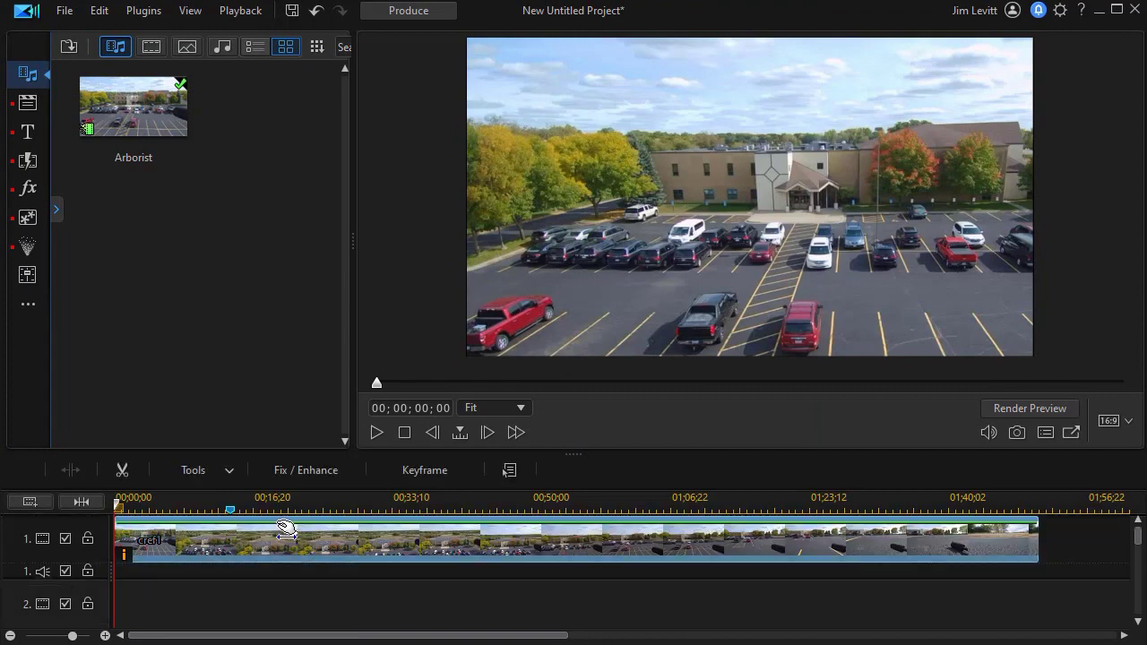
right_click(288, 545)
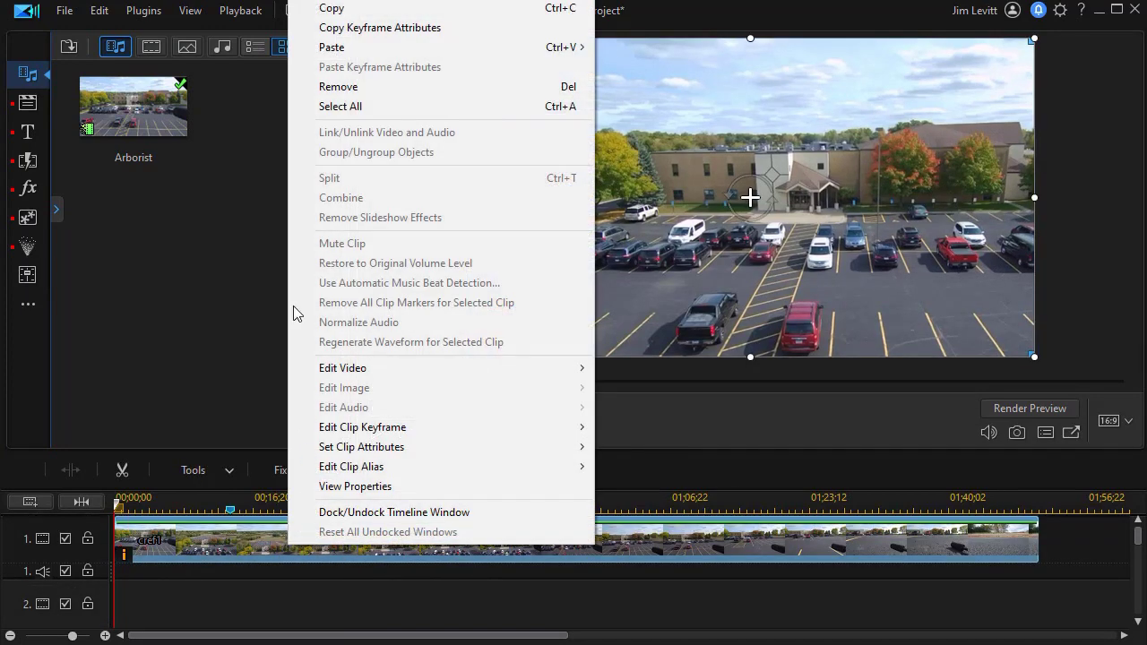
click(346, 9)
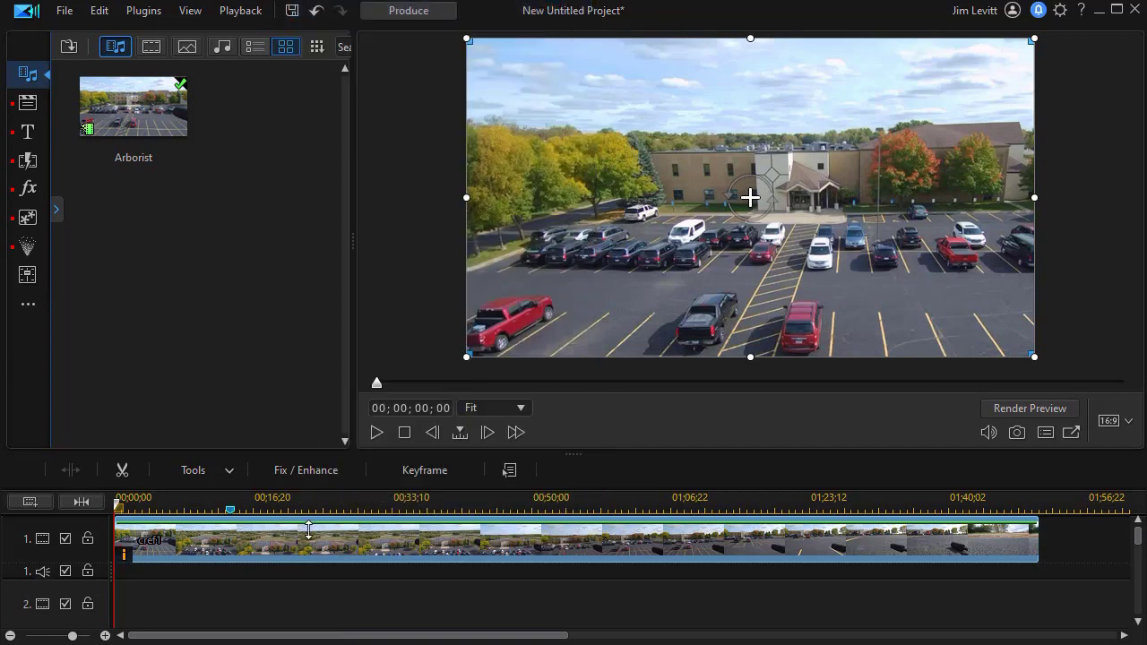
click(176, 618)
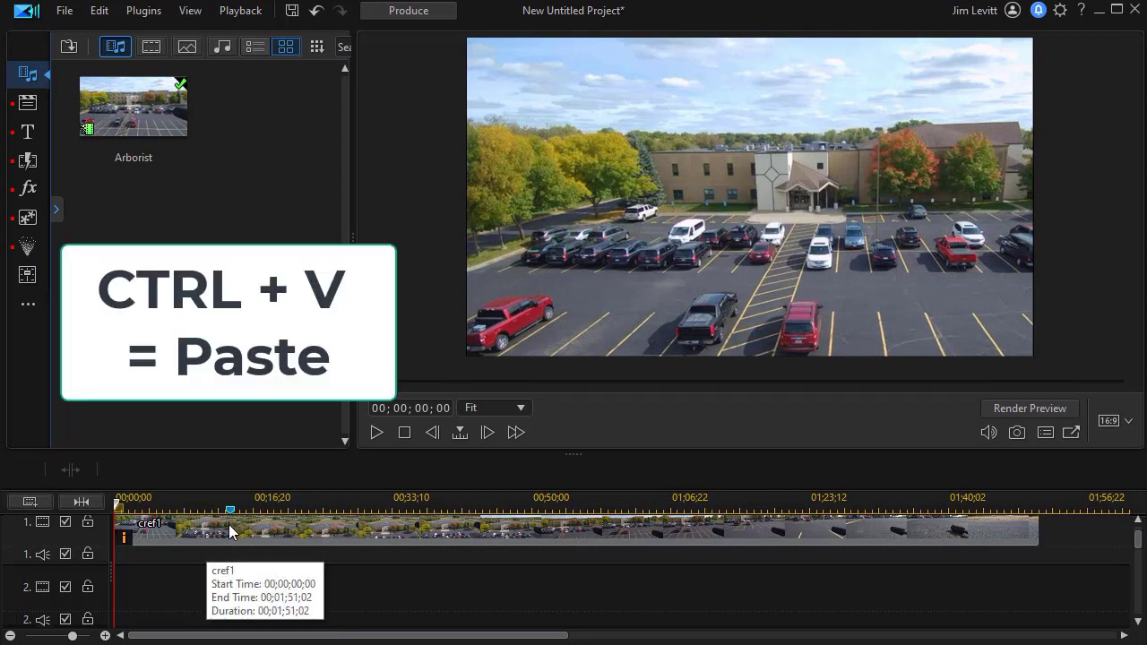
key(ctrl+v)
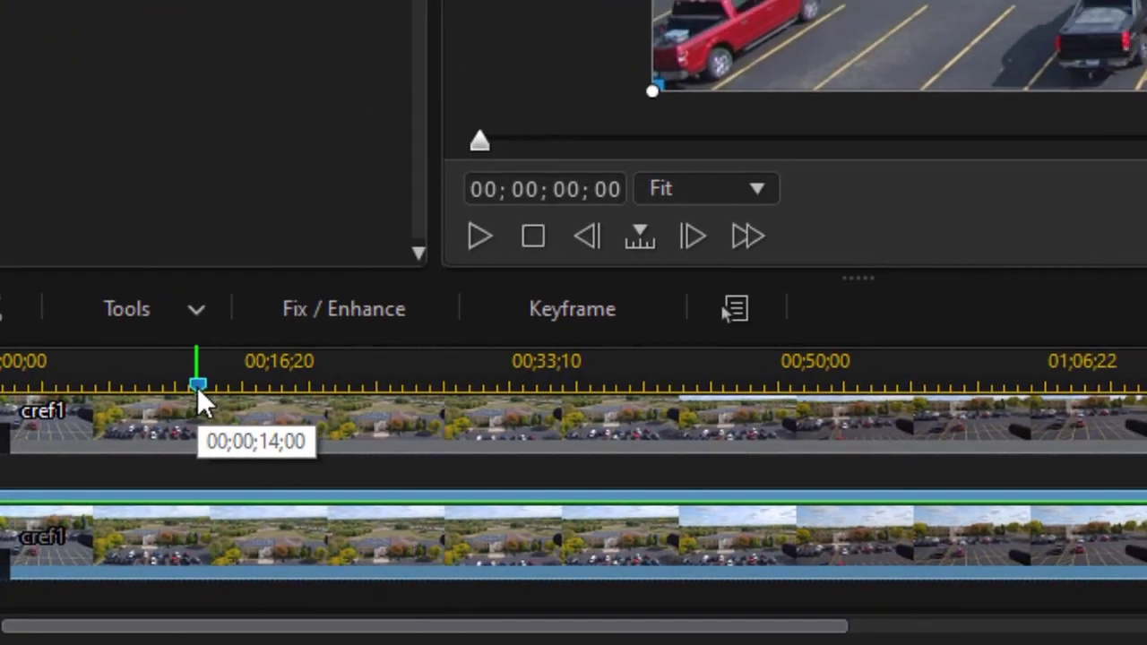
click(214, 367)
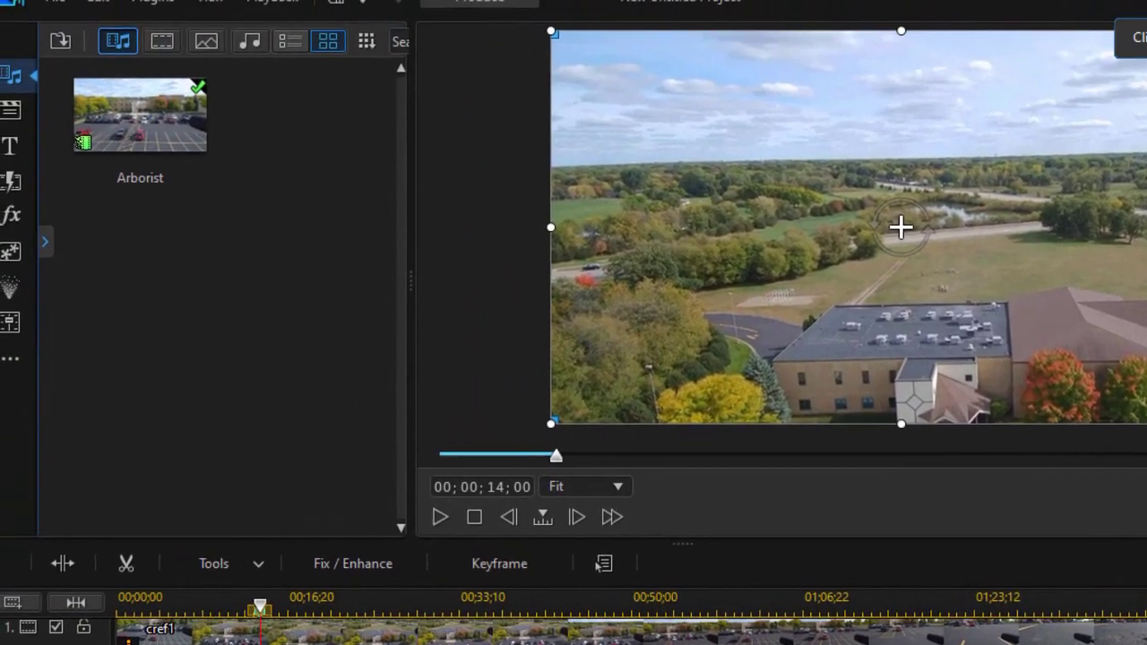
- Add a Scale keyframe at 14 seconds, shrinking the copy to 0.429 at X 0.715, Y 0.469
double_click(293, 587)
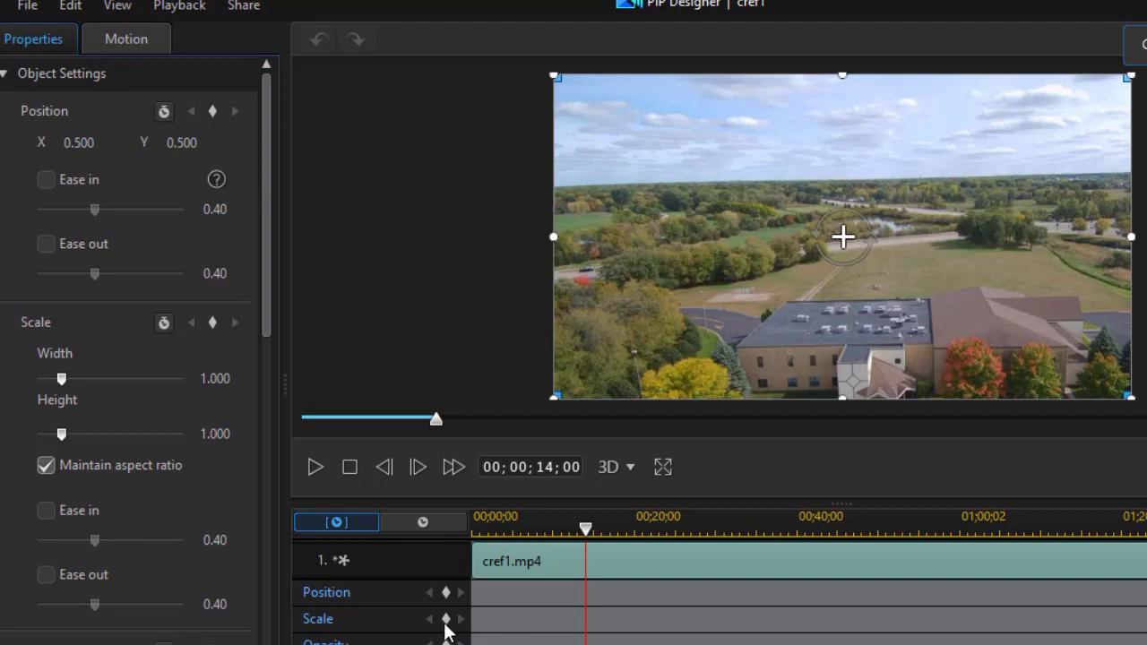
click(445, 619)
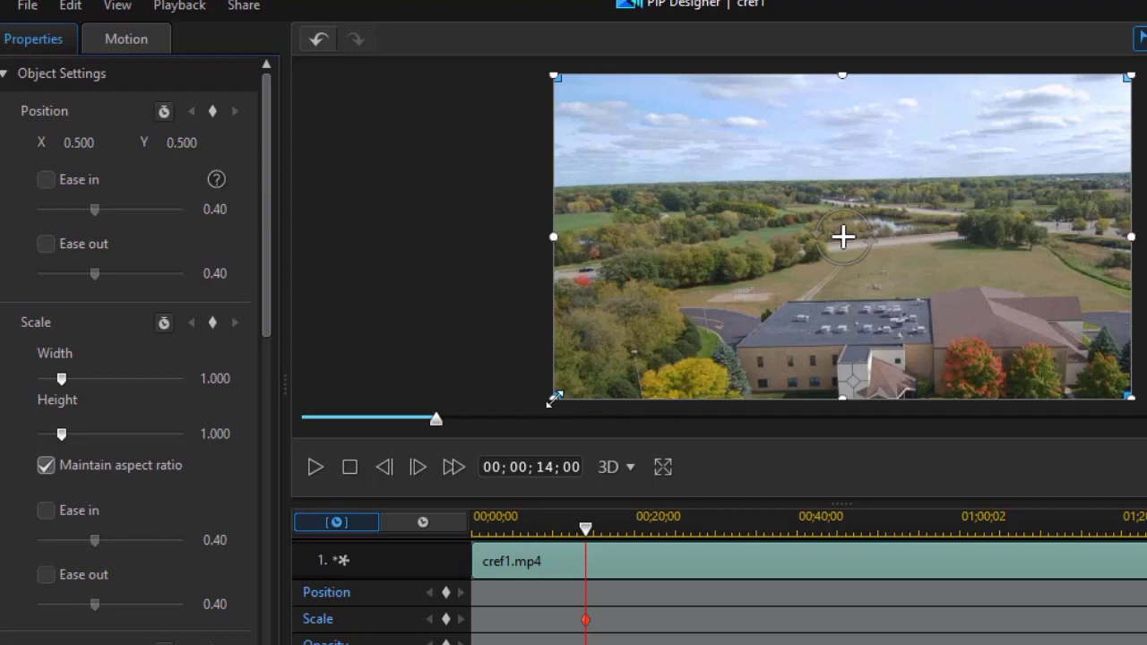
drag(554, 398, 771, 284)
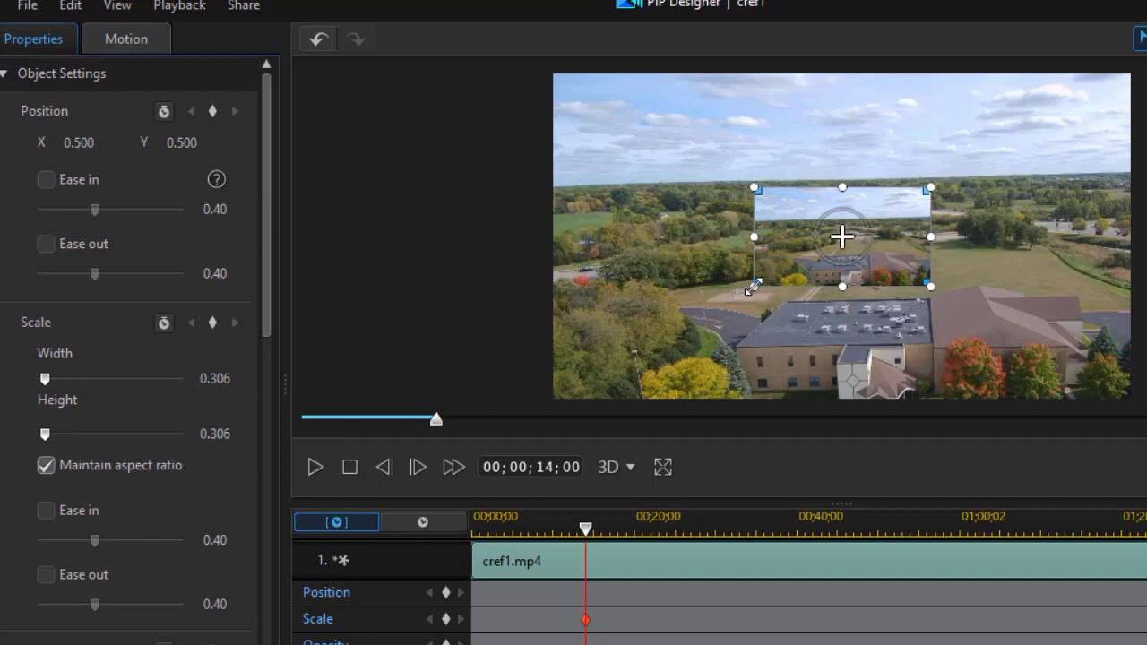
drag(755, 286, 769, 304)
drag(797, 247, 905, 237)
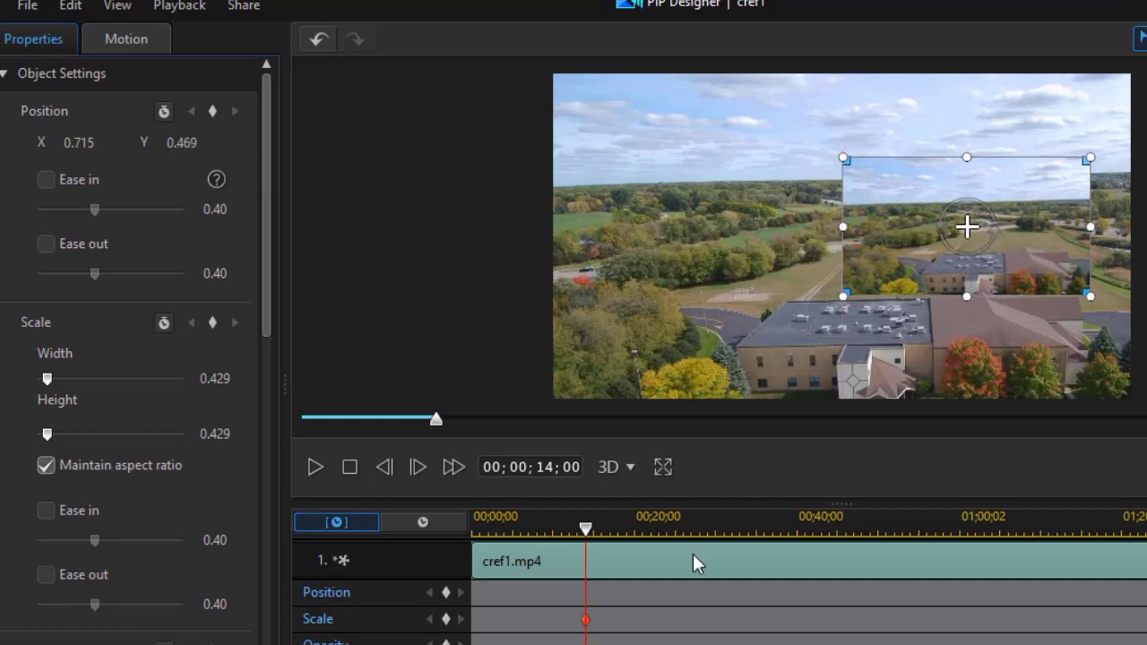
- Add a 13-second Scale keyframe at 0.001 so the inset grows to 0.429 by 14 seconds
drag(635, 517, 849, 520)
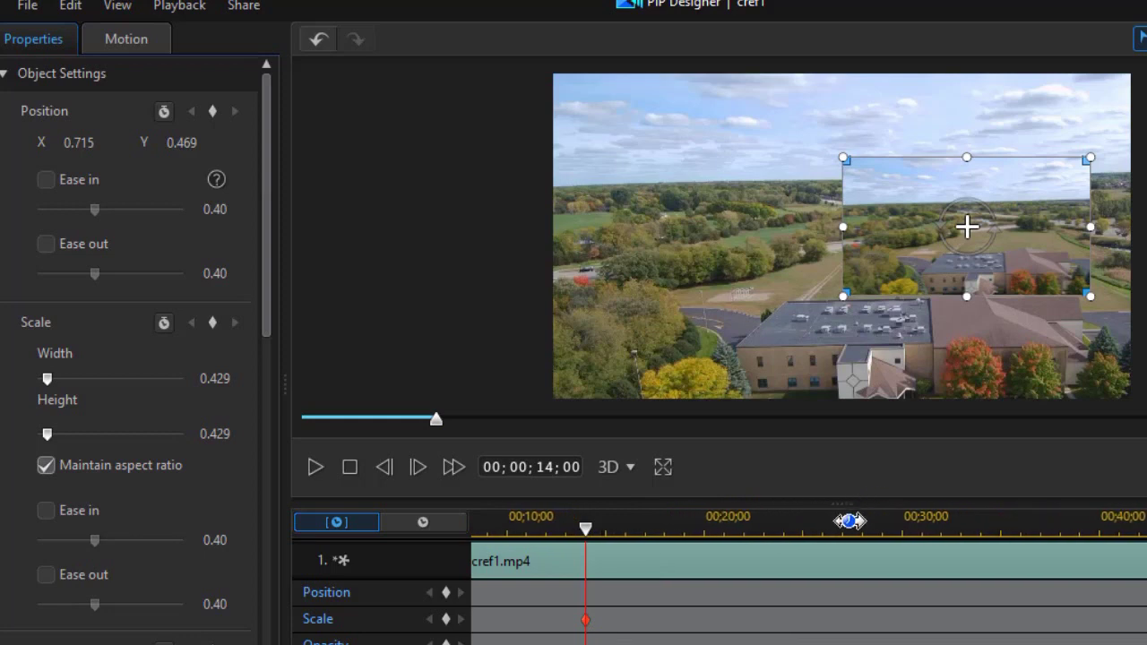
mouse_move(585, 529)
mouse_down()
mouse_move(557, 530)
mouse_move(566, 532)
mouse_up()
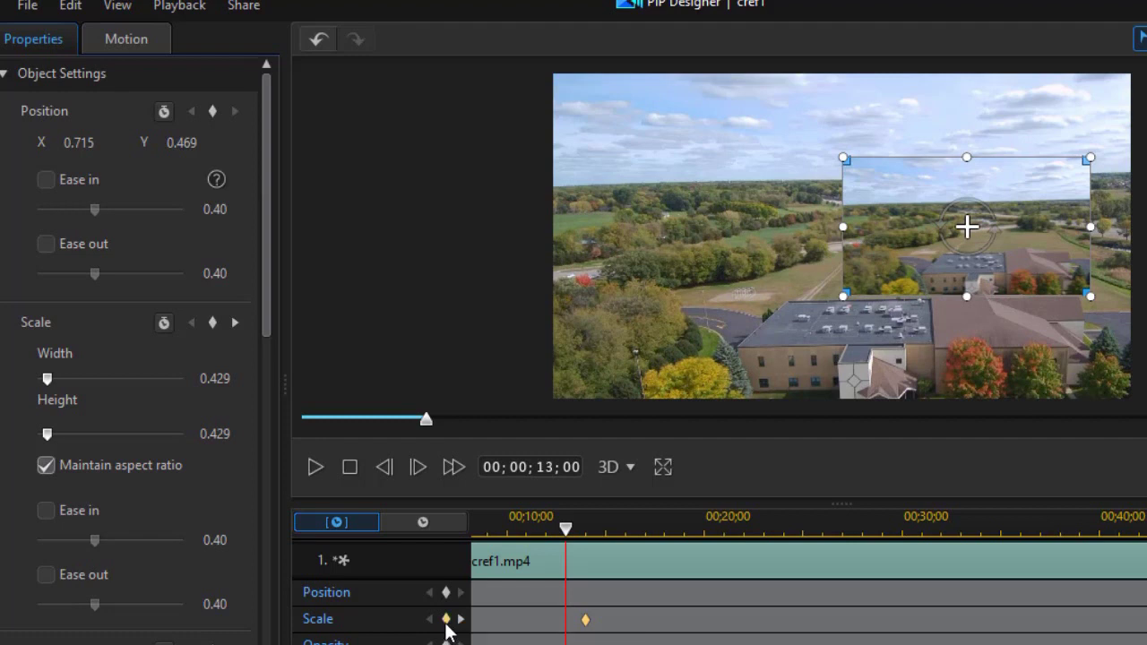
click(444, 621)
drag(47, 435, 1, 460)
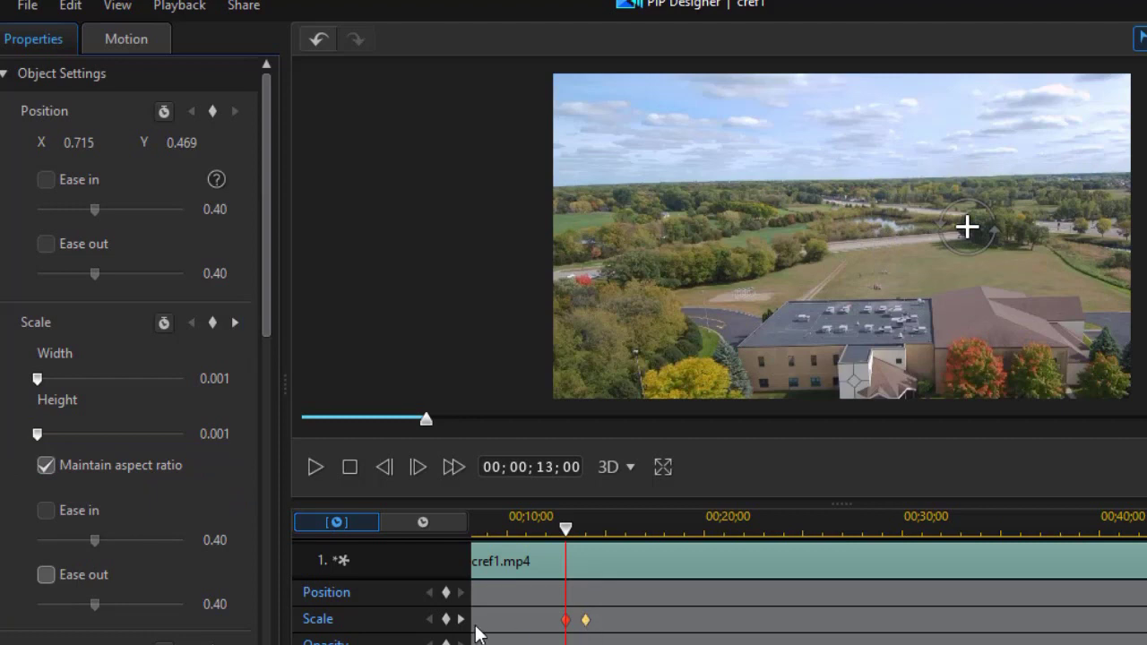
click(462, 619)
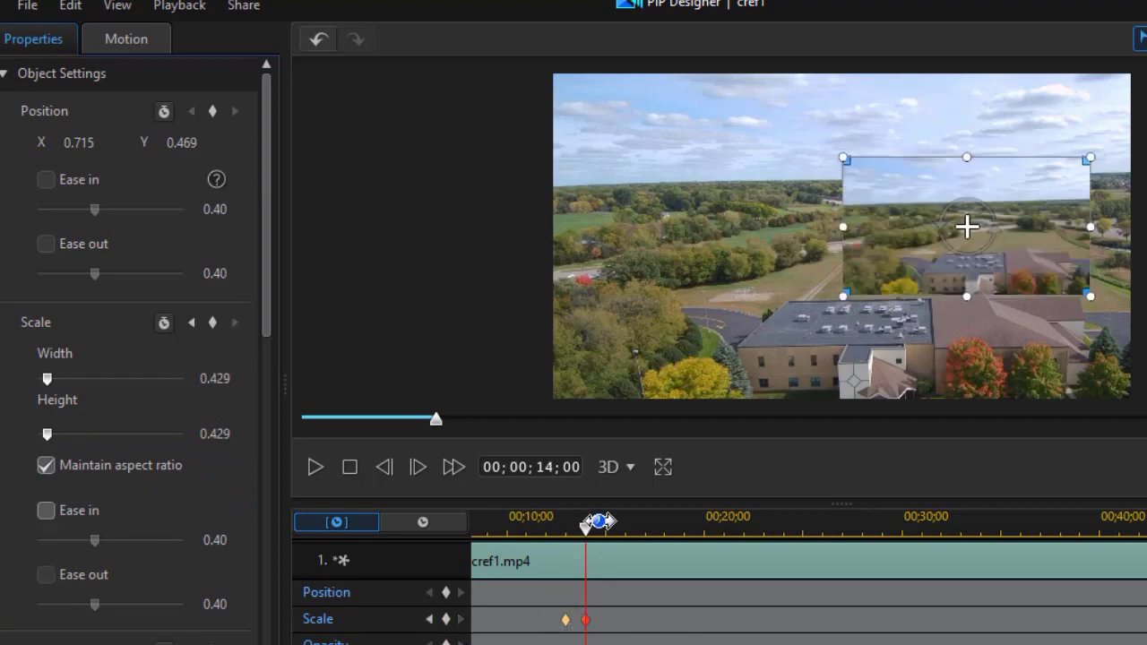
drag(585, 529, 707, 559)
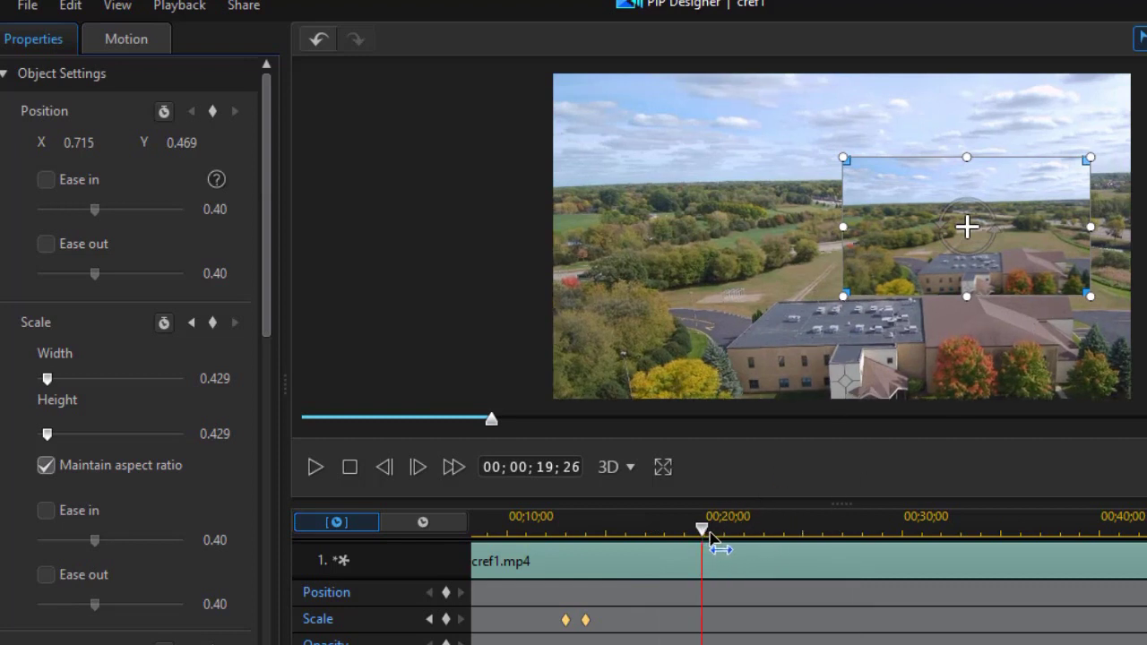
- Add a Scale keyframe near 20 seconds holding the inset at 0.429
drag(703, 535, 710, 546)
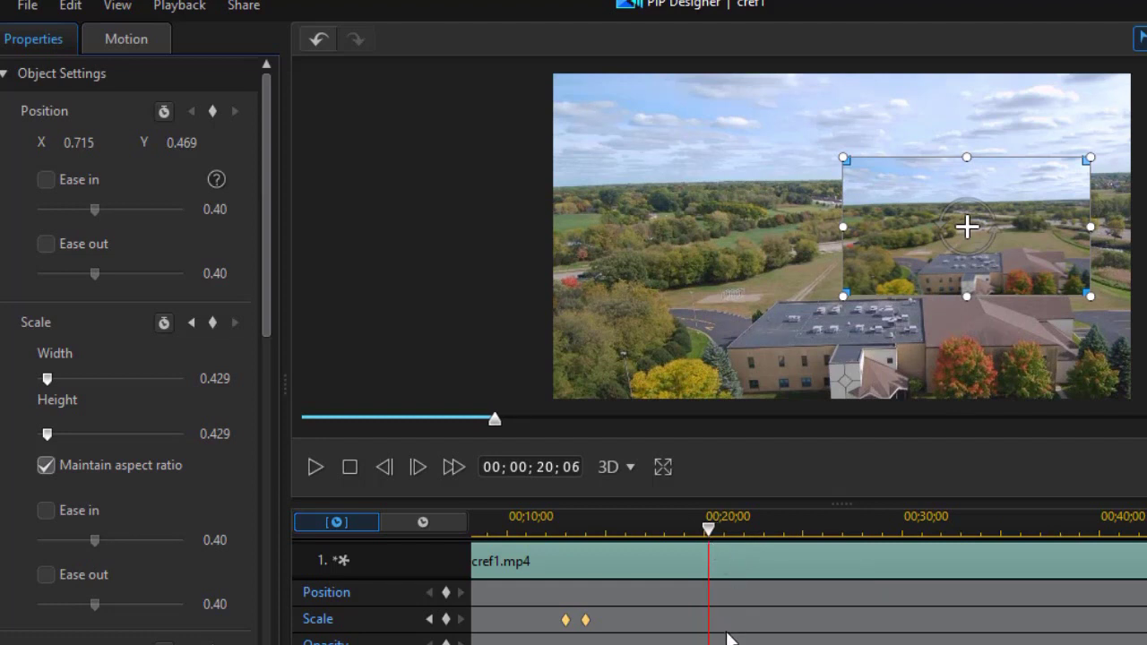
click(446, 622)
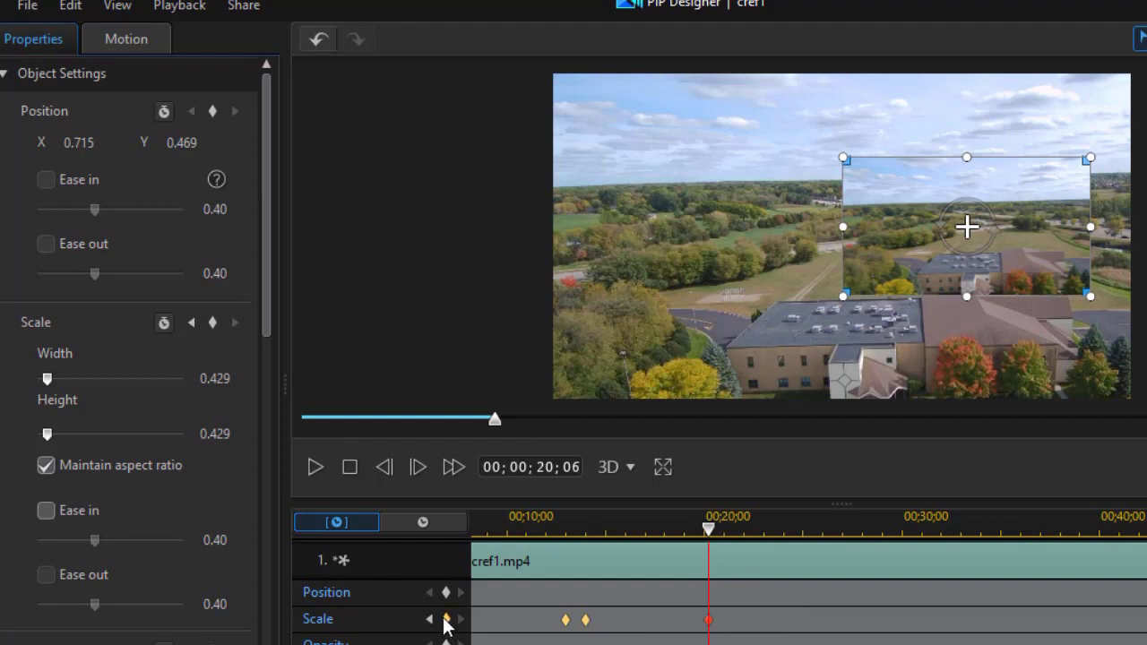
right_click(710, 621)
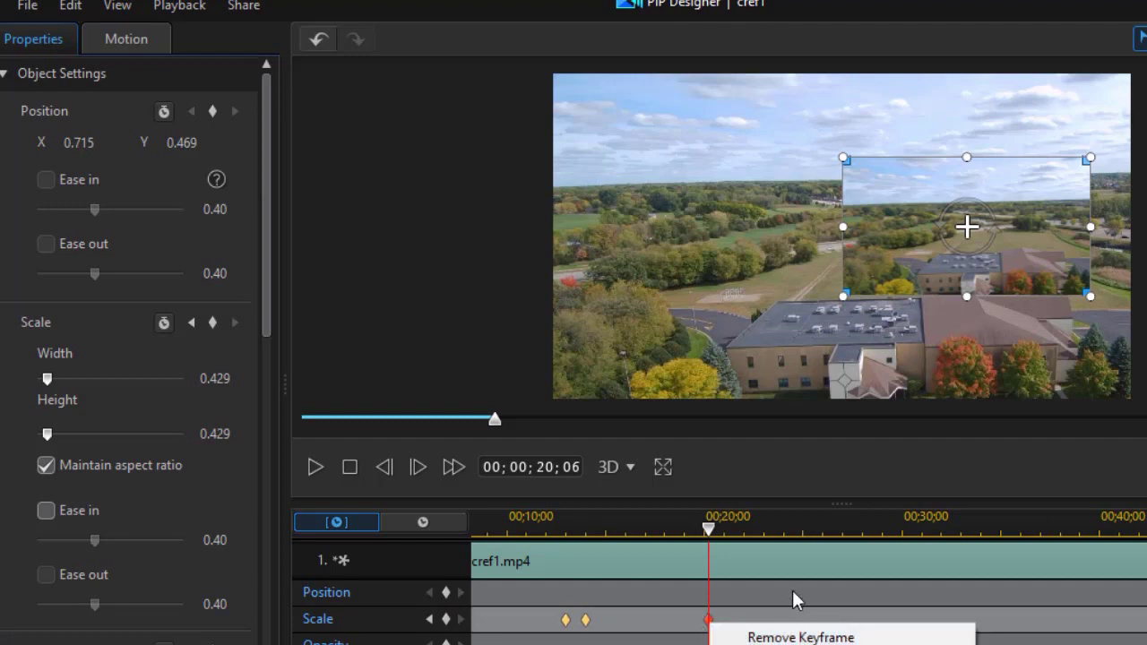
click(712, 529)
- Shrink the inset to 0.001 at 21;07, then scrub back to about 11 seconds
drag(713, 530, 730, 535)
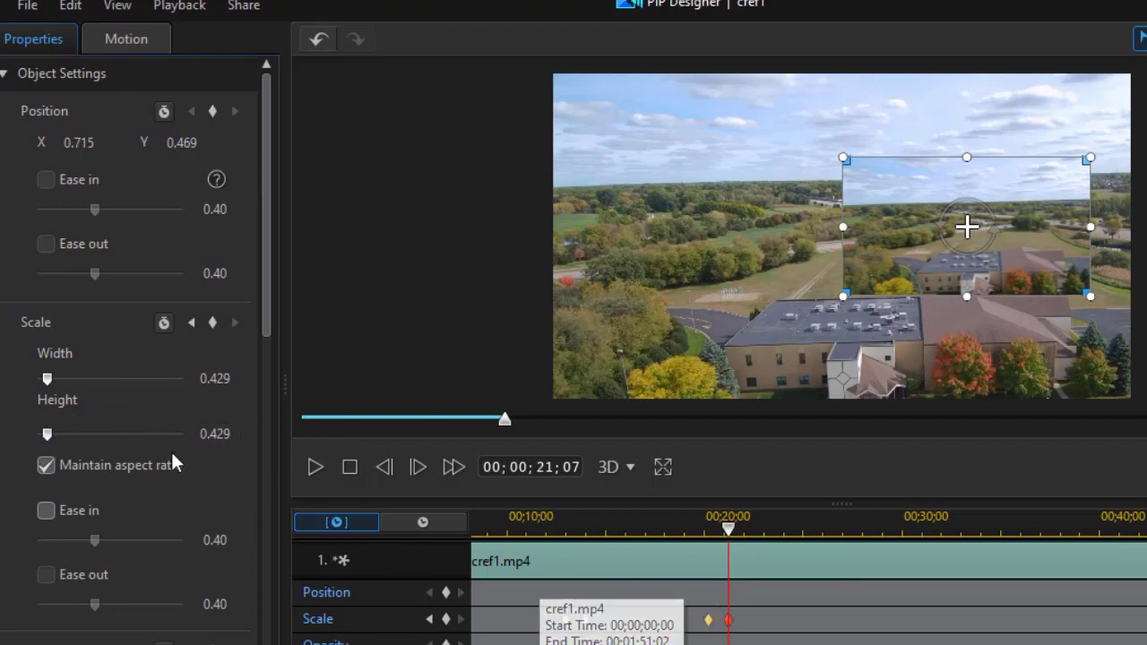
drag(47, 380, 20, 376)
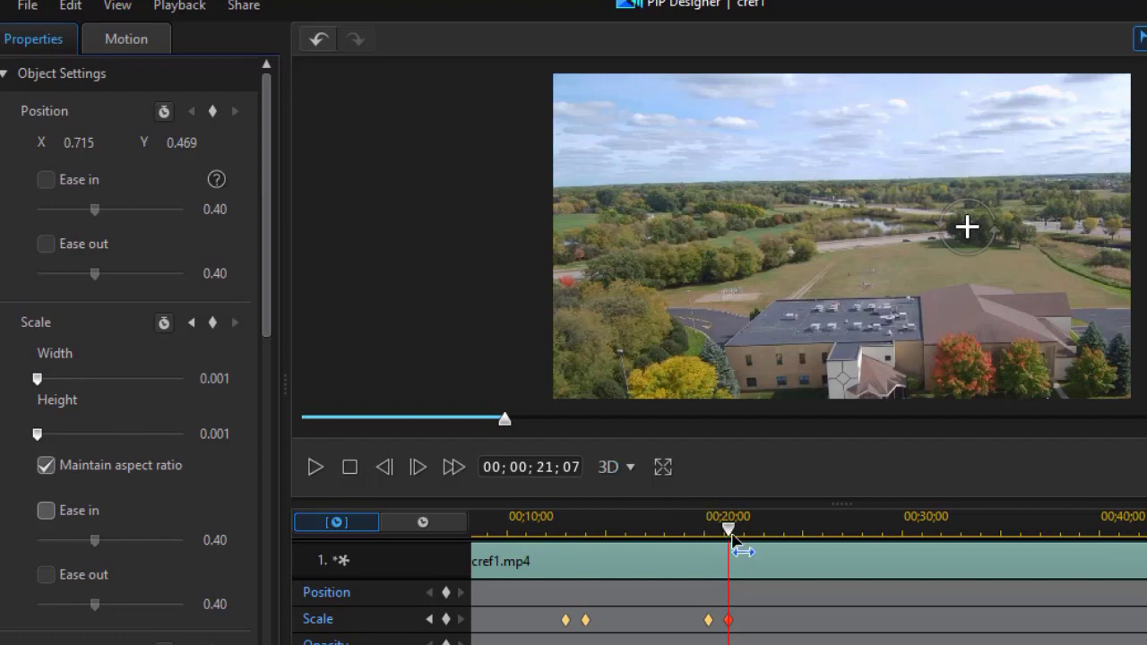
drag(729, 535, 535, 549)
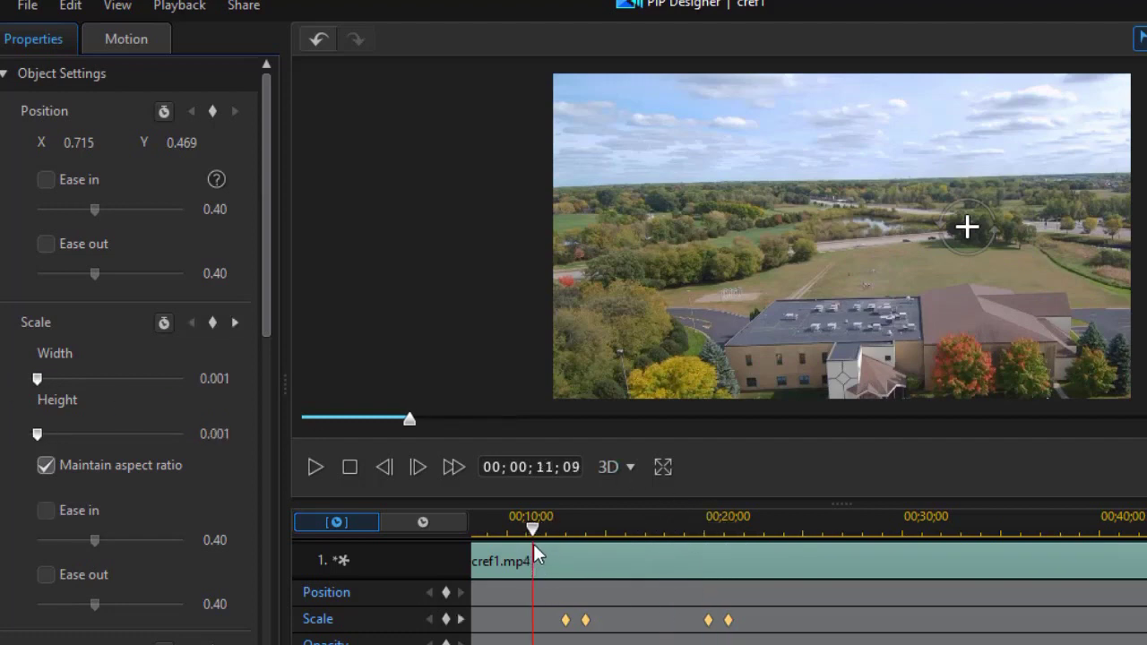
click(315, 466)
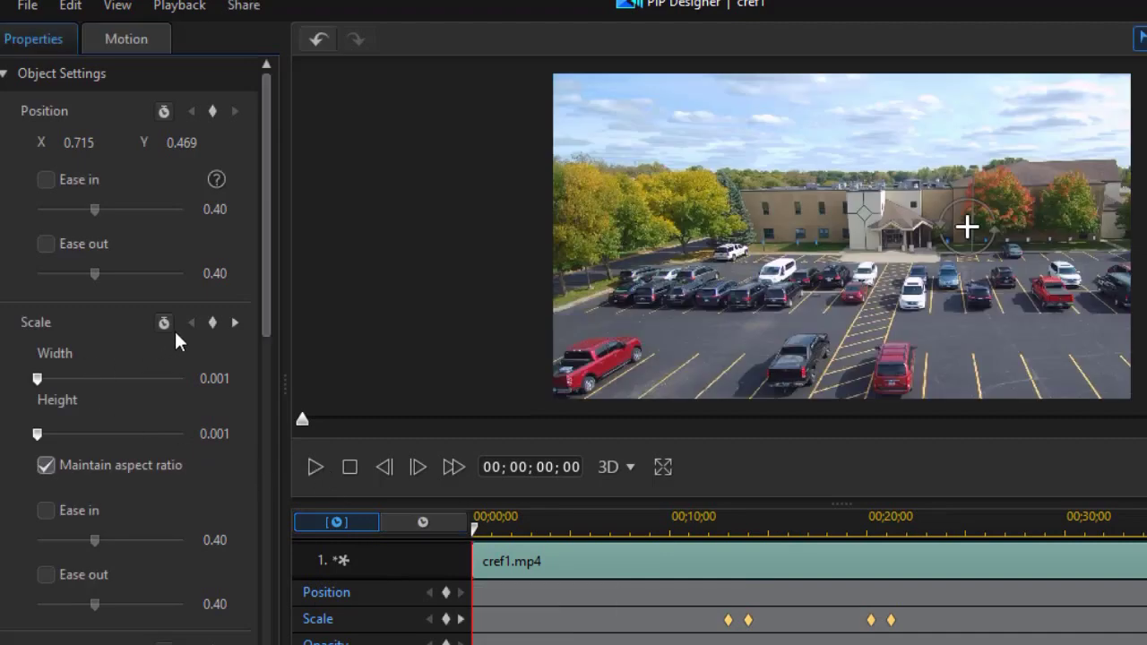
drag(262, 309, 273, 551)
click(23, 514)
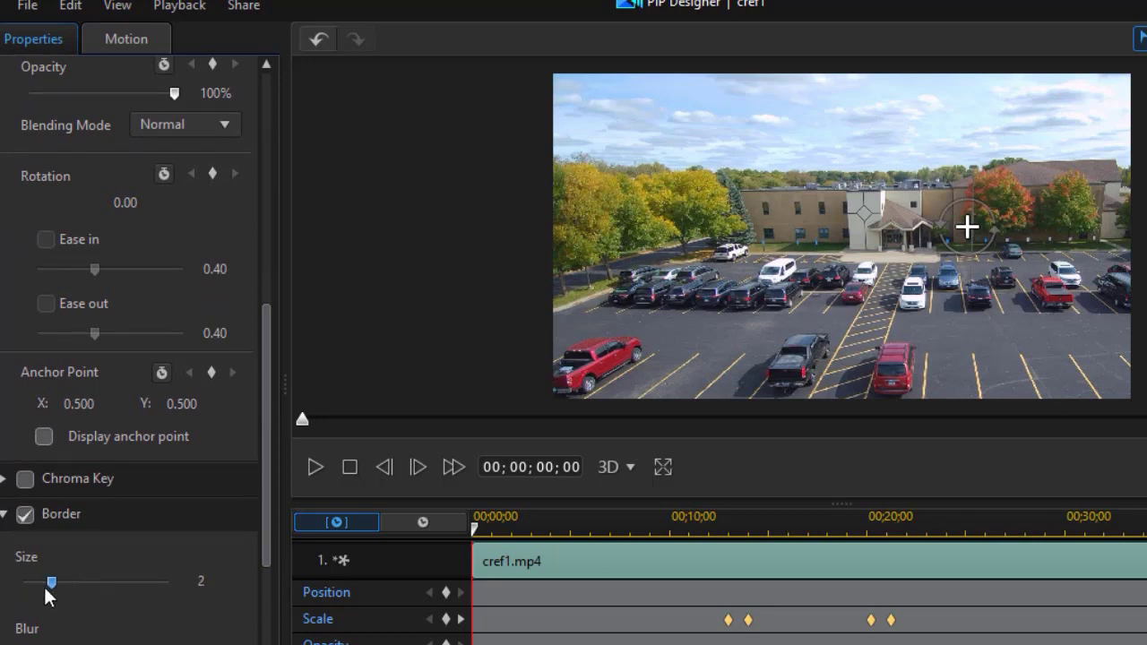
- Give the inset a uniform red border and reselect the track-2 PiP clip
drag(263, 526, 267, 629)
click(175, 608)
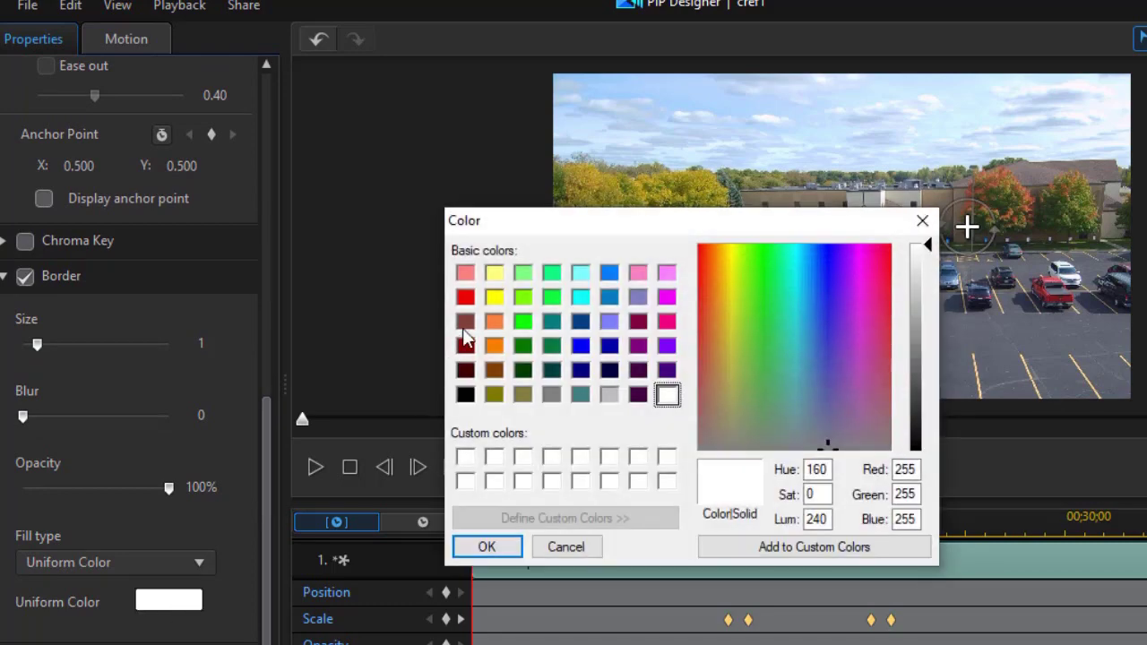
click(465, 298)
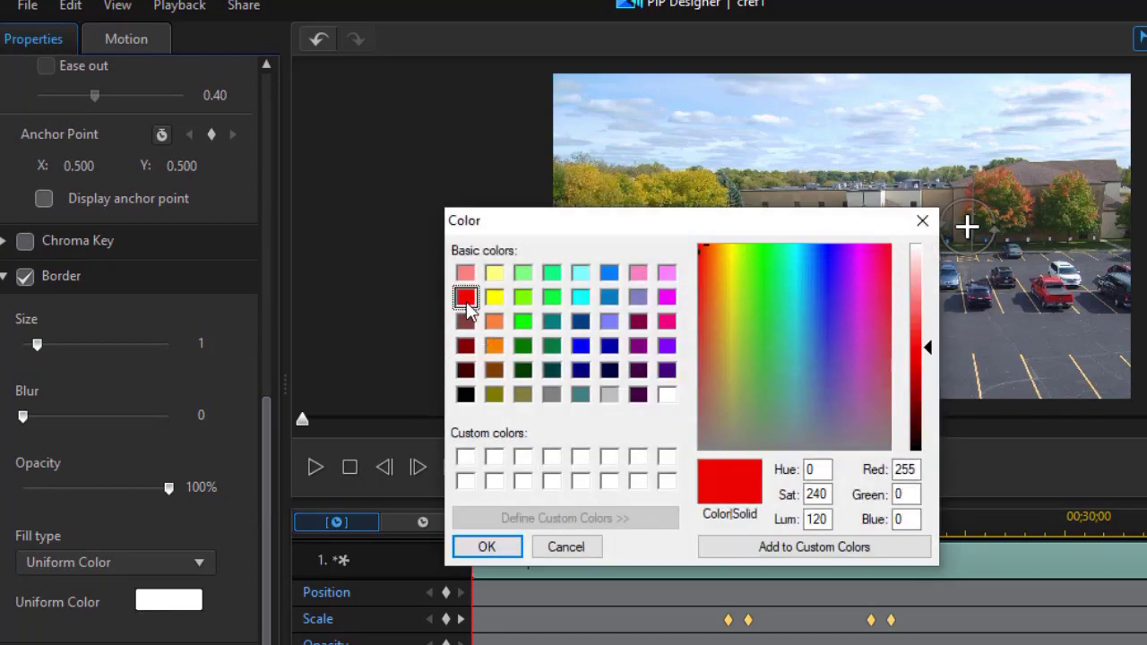
click(500, 550)
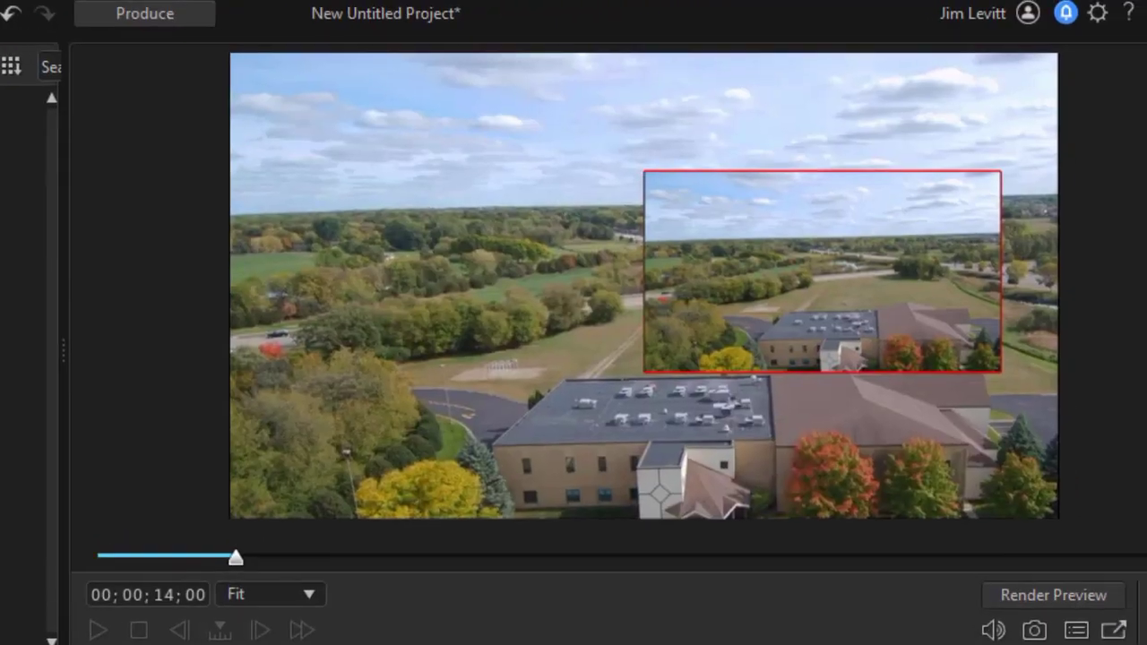
click(822, 272)
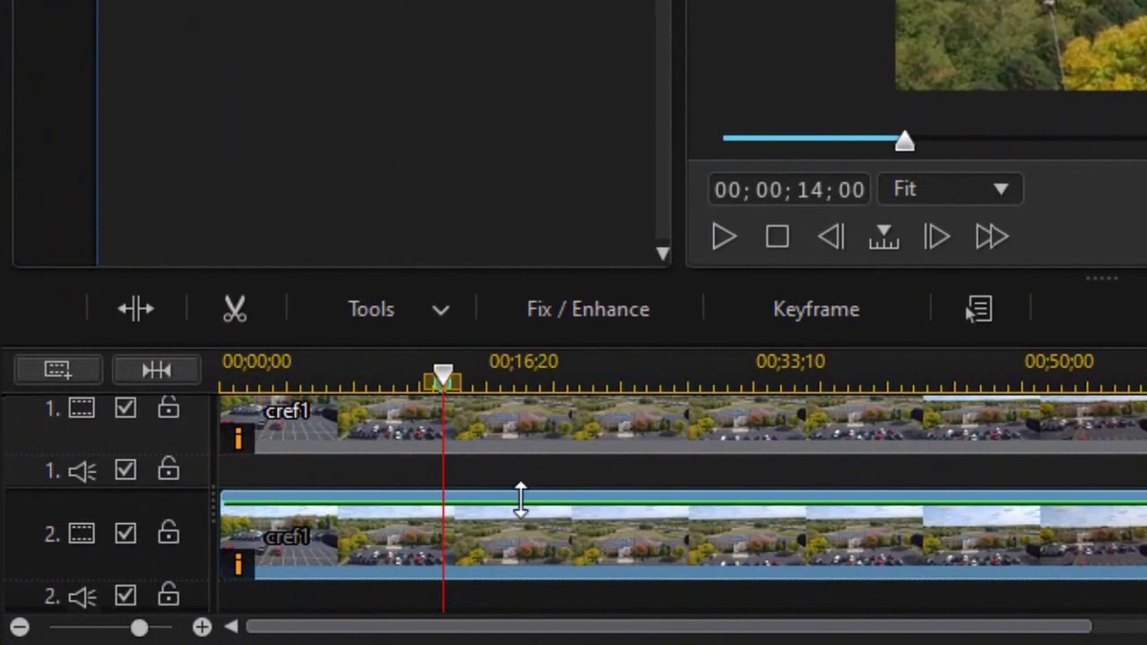
click(404, 308)
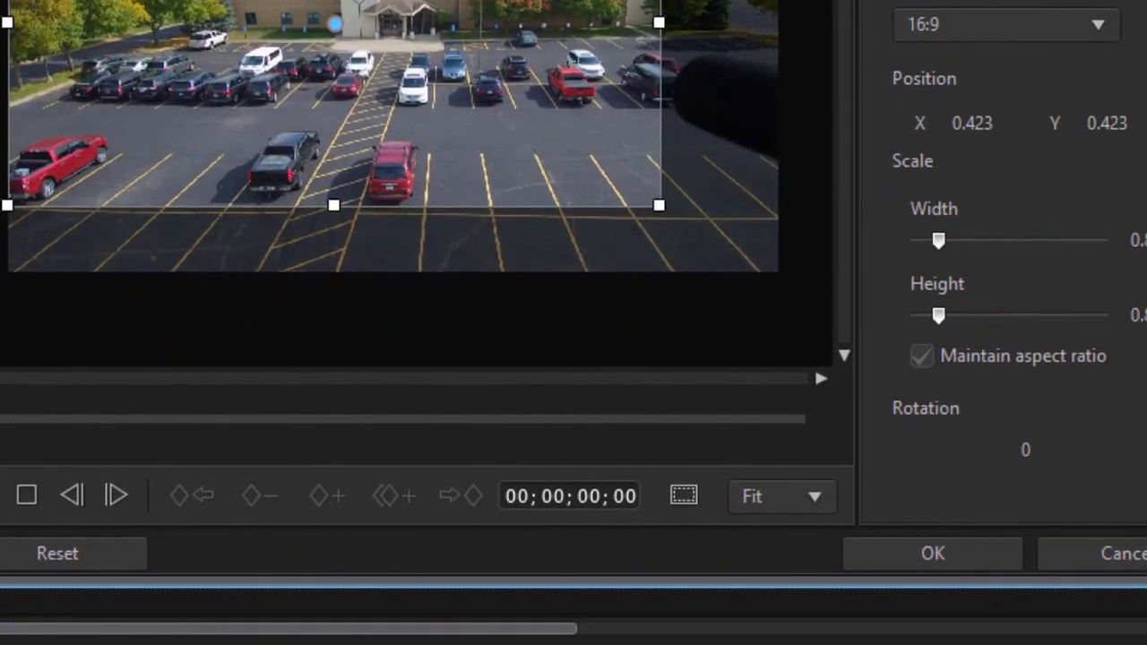
- Add a crop keyframe near 00;00;12;27 zooming to a 0.203-scale box on the trees at X 0.651, Y 0.399
drag(2, 423, 75, 445)
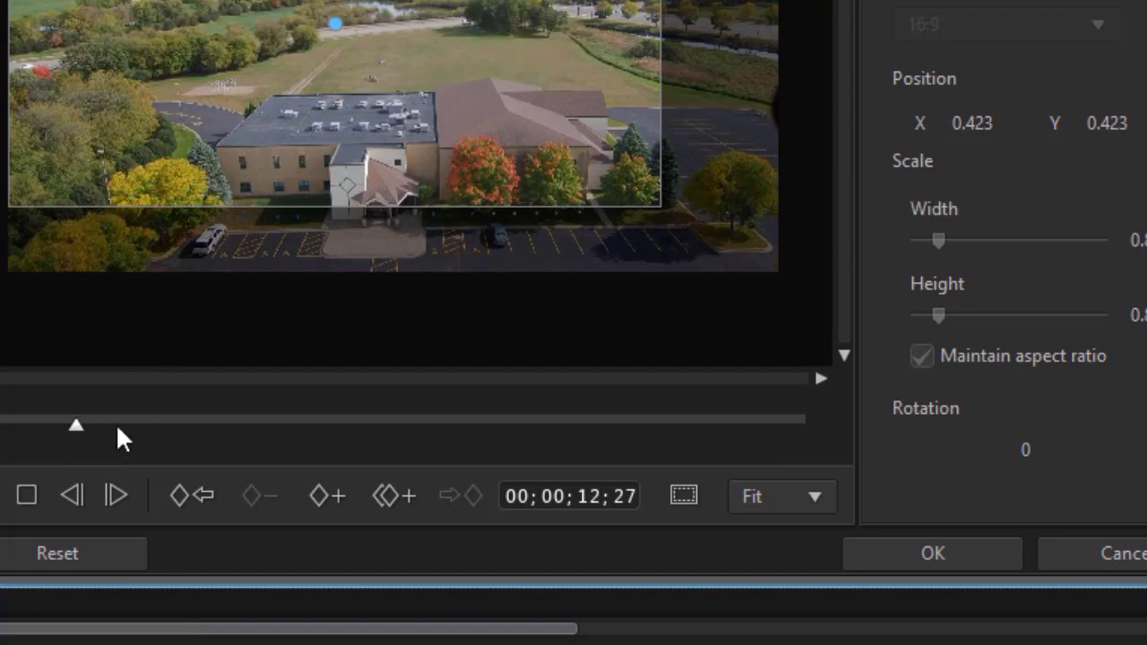
click(325, 508)
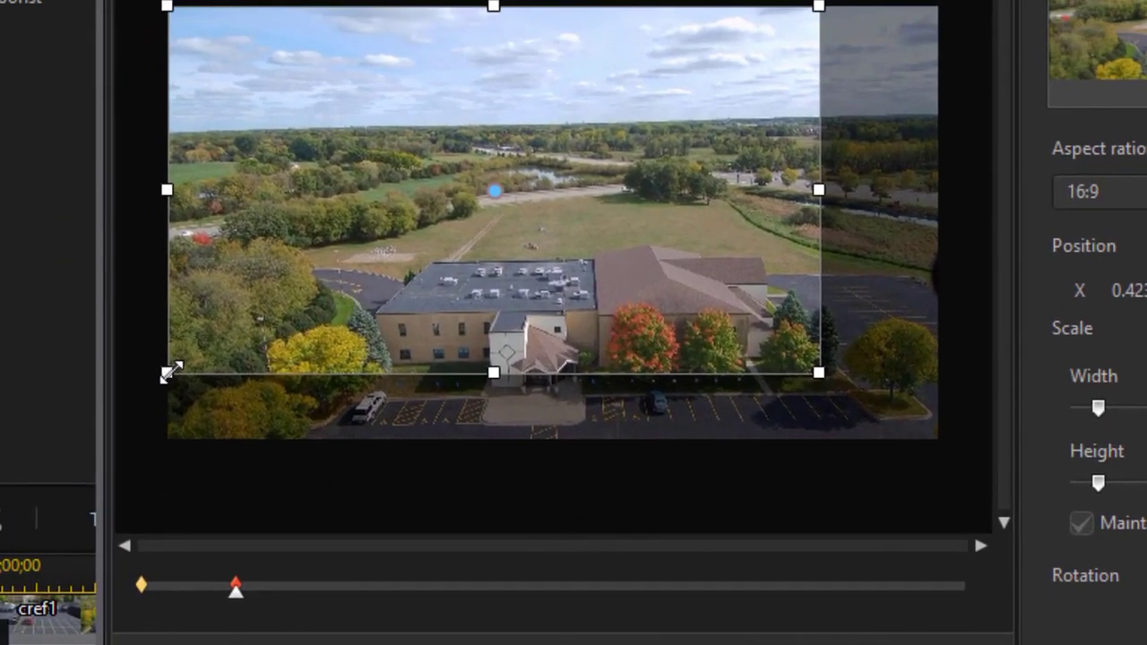
drag(170, 373, 356, 266)
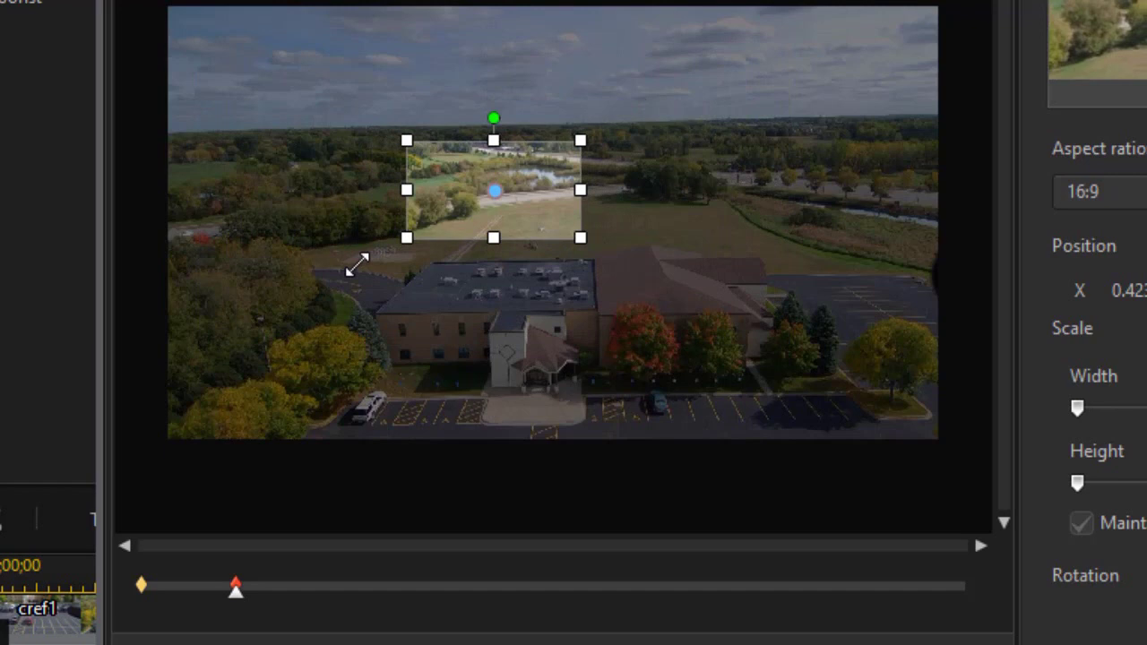
drag(494, 186, 662, 172)
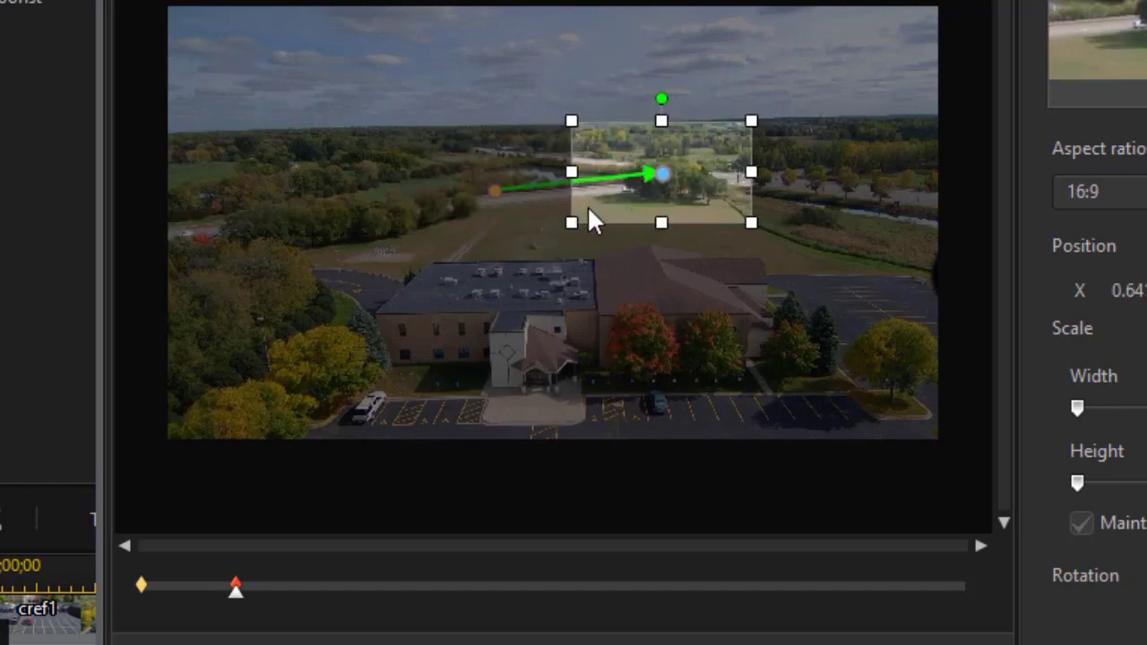
drag(576, 222, 586, 217)
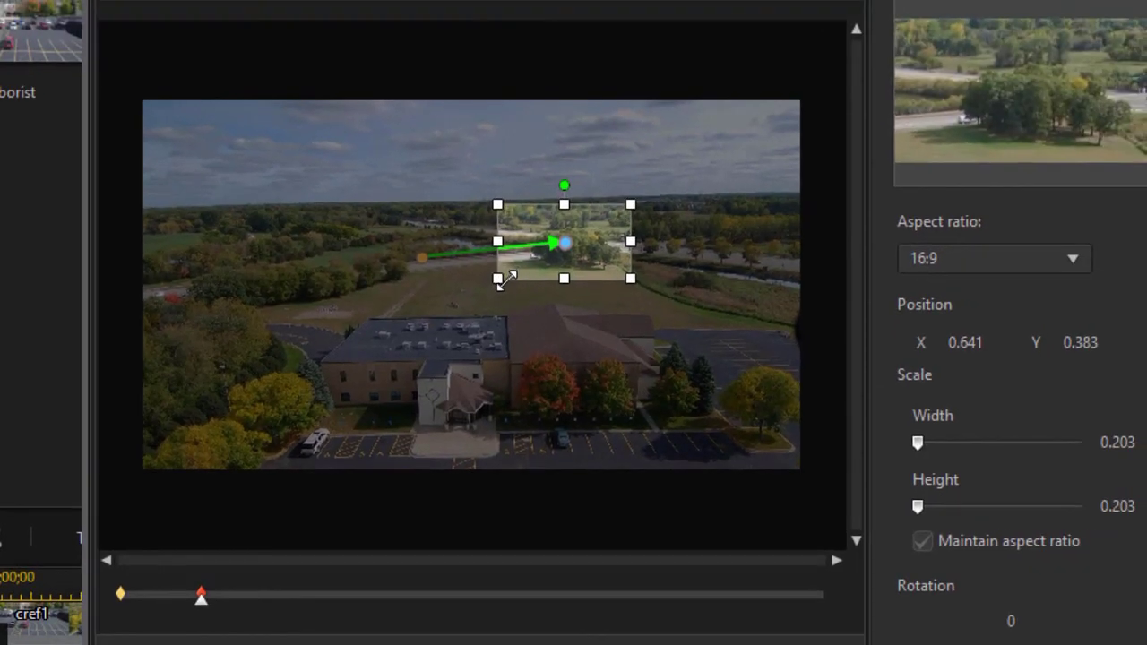
drag(561, 243, 568, 251)
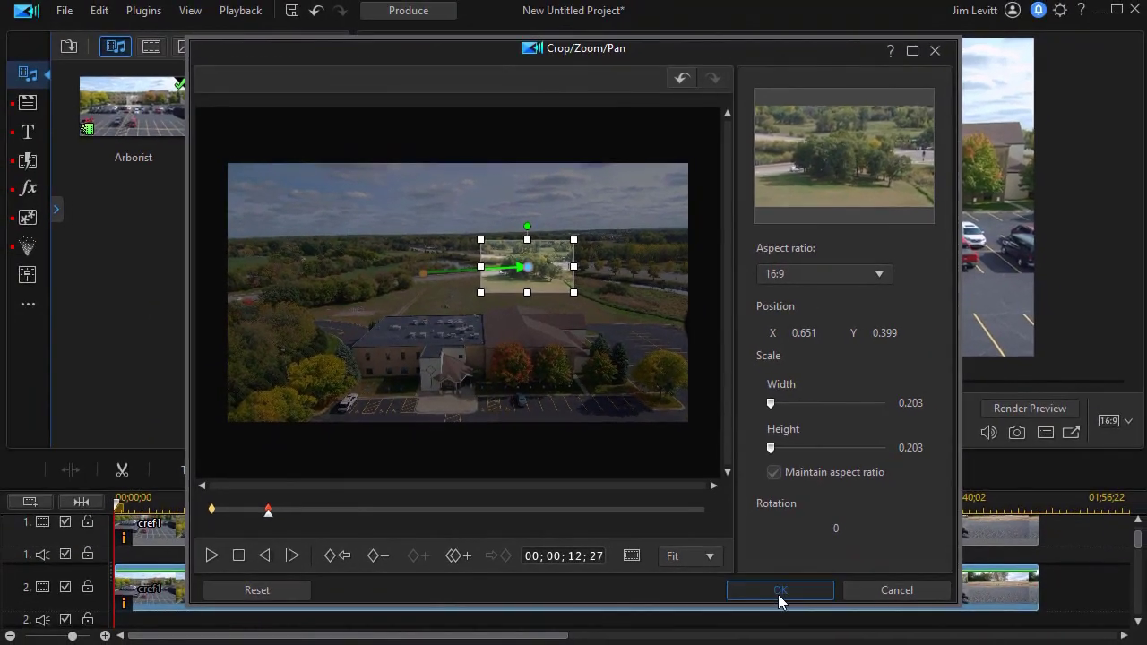
click(779, 590)
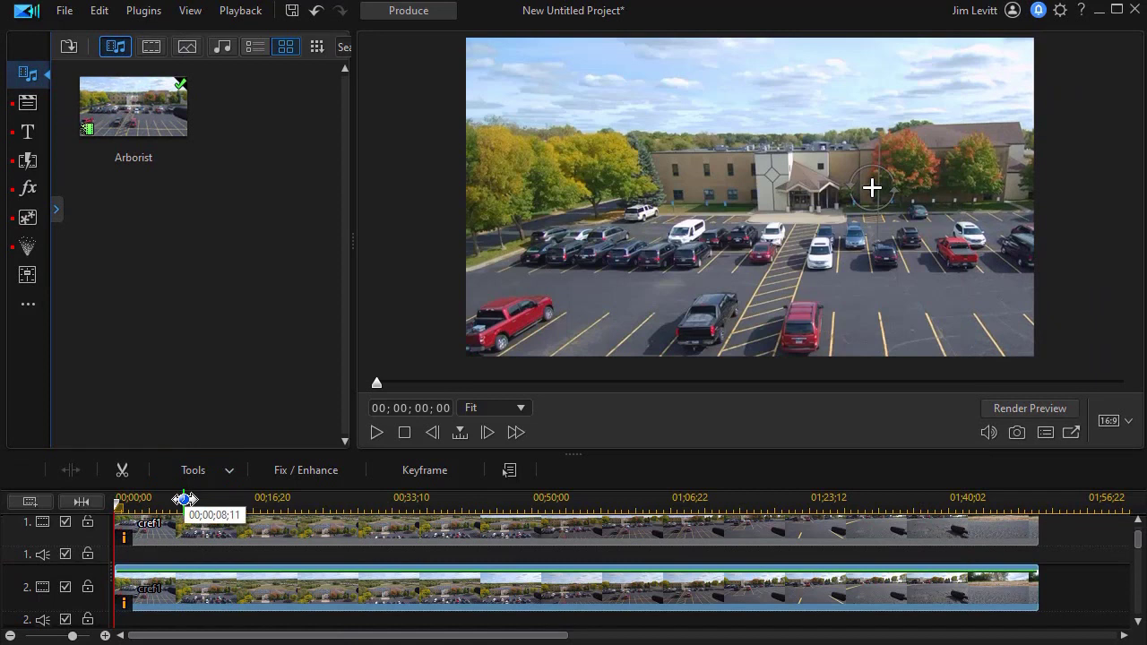
- Play the project to preview the red-bordered zooming inset, then stop playback
click(372, 435)
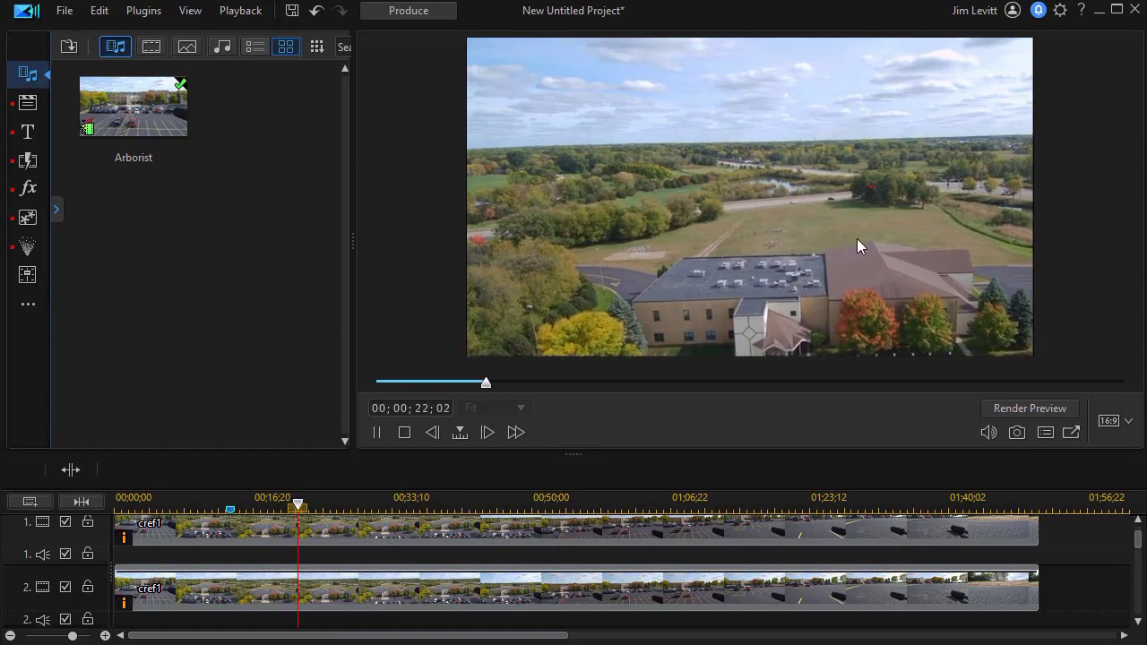
click(405, 432)
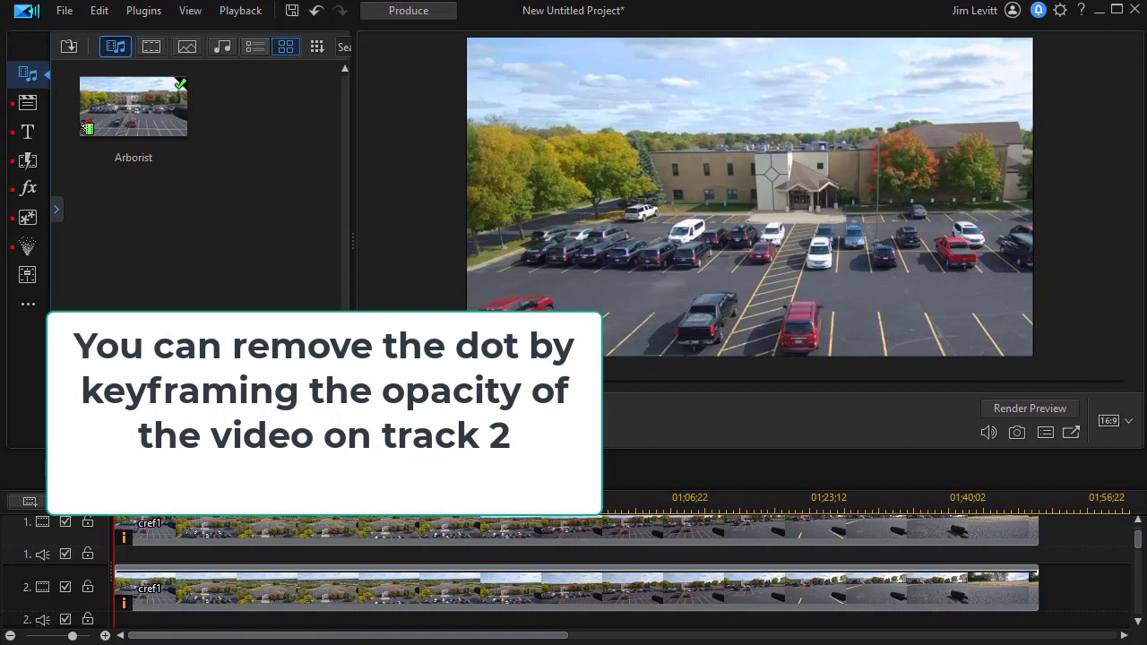
drag(1138, 543, 1140, 584)
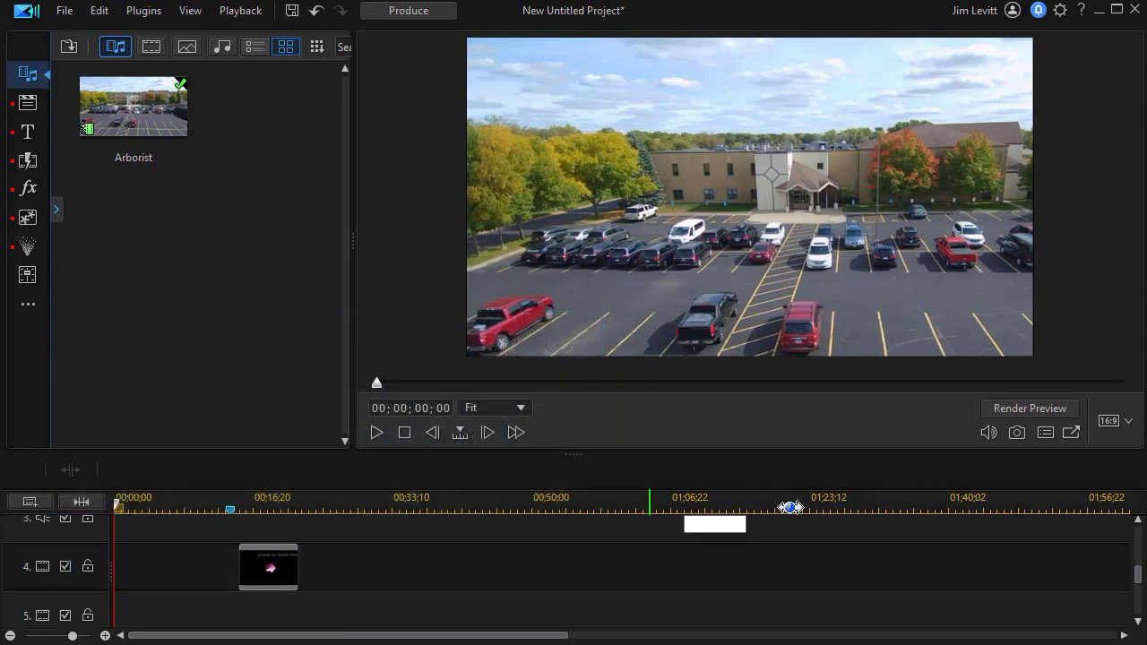
drag(1138, 587, 1138, 537)
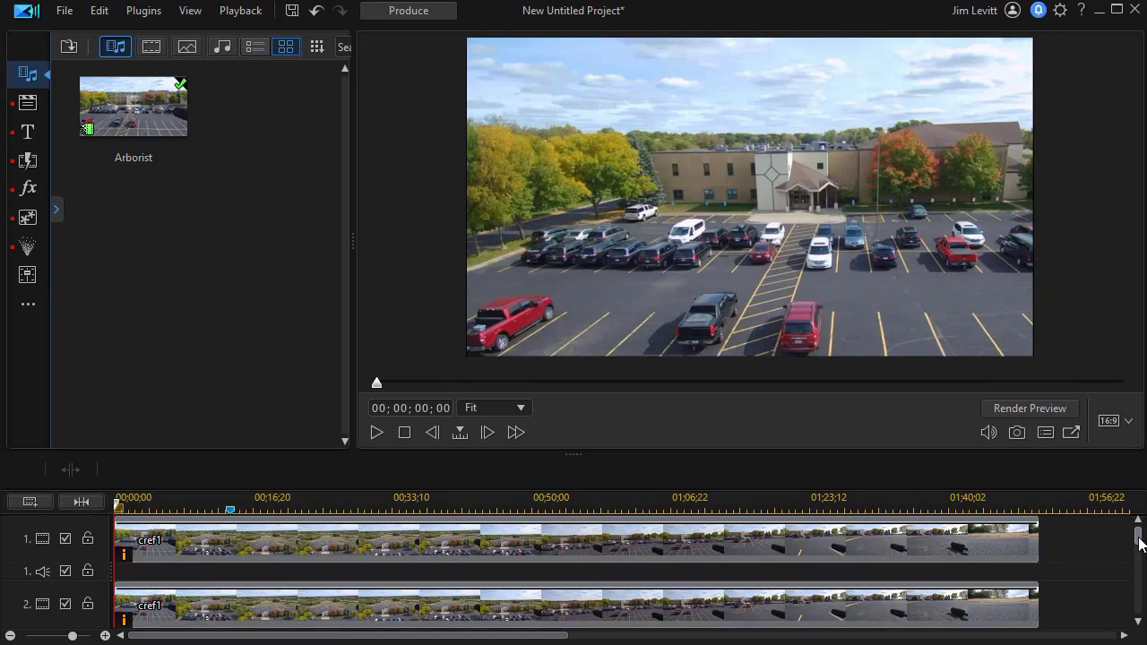
drag(200, 503, 205, 503)
click(205, 503)
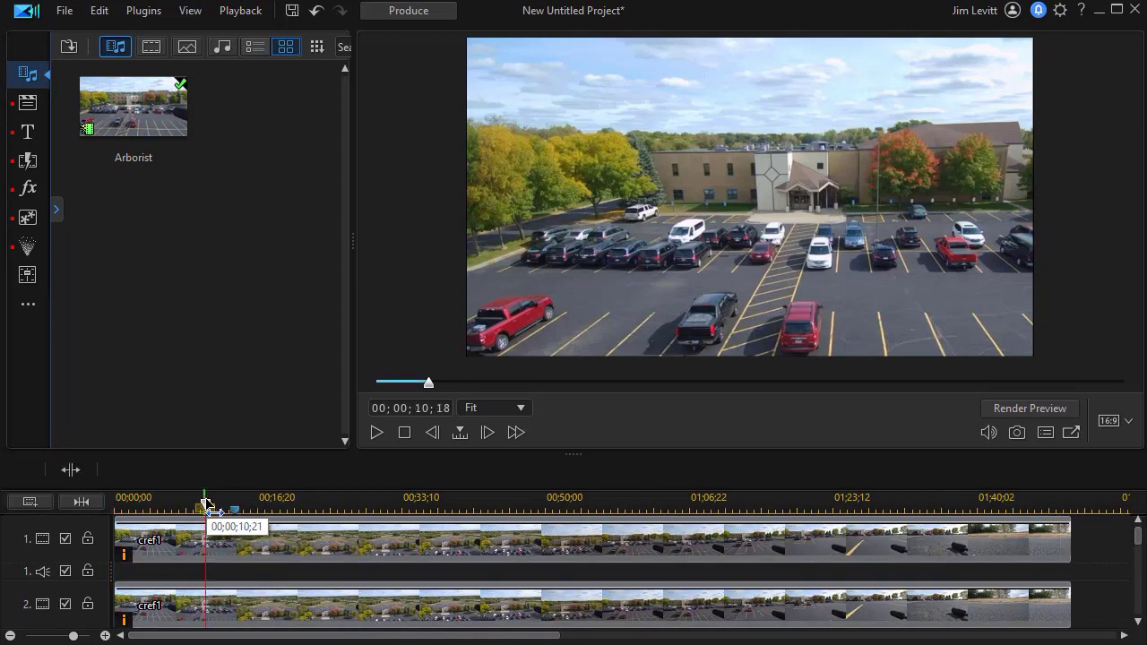
click(376, 433)
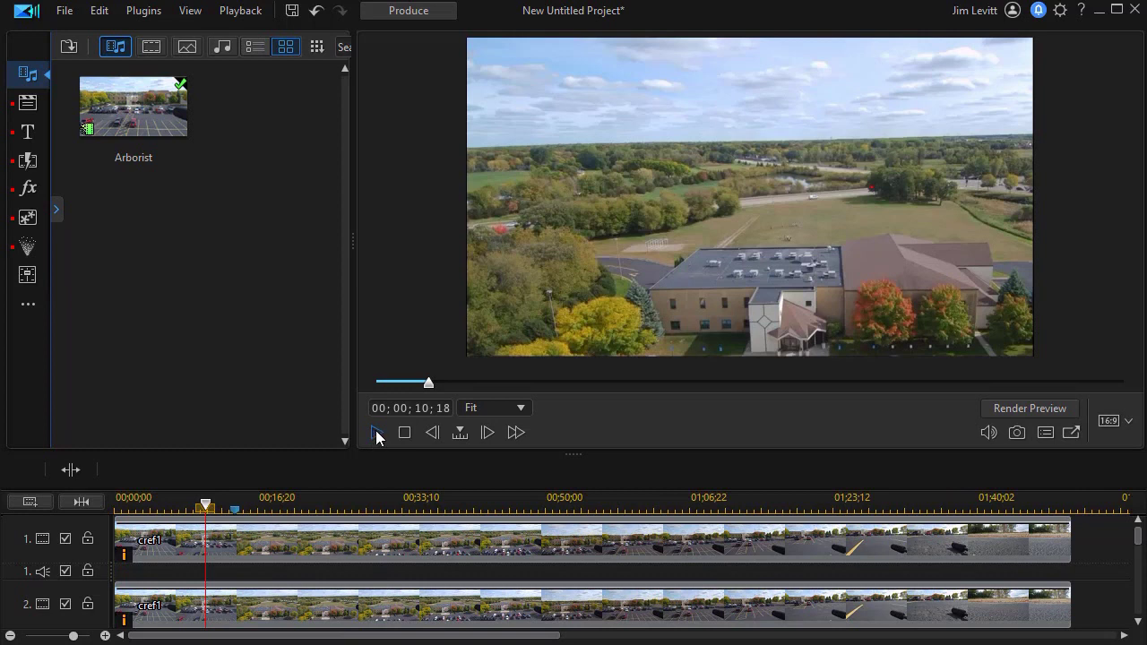
click(378, 434)
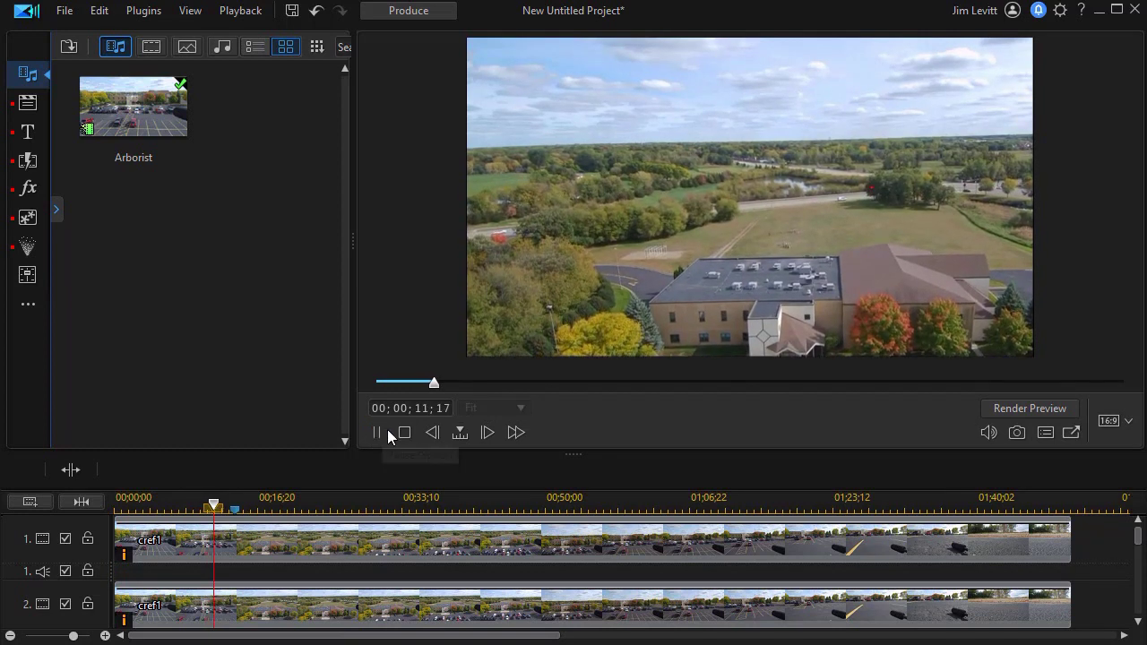